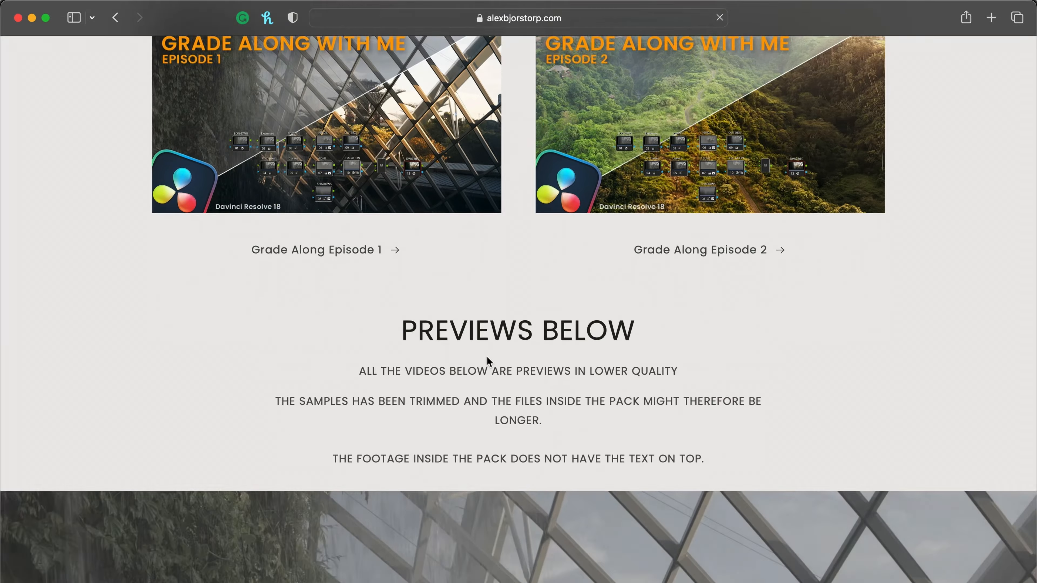
Step: Browse the footage pack web page down to the video previews
scroll(489, 362, "down", 15)
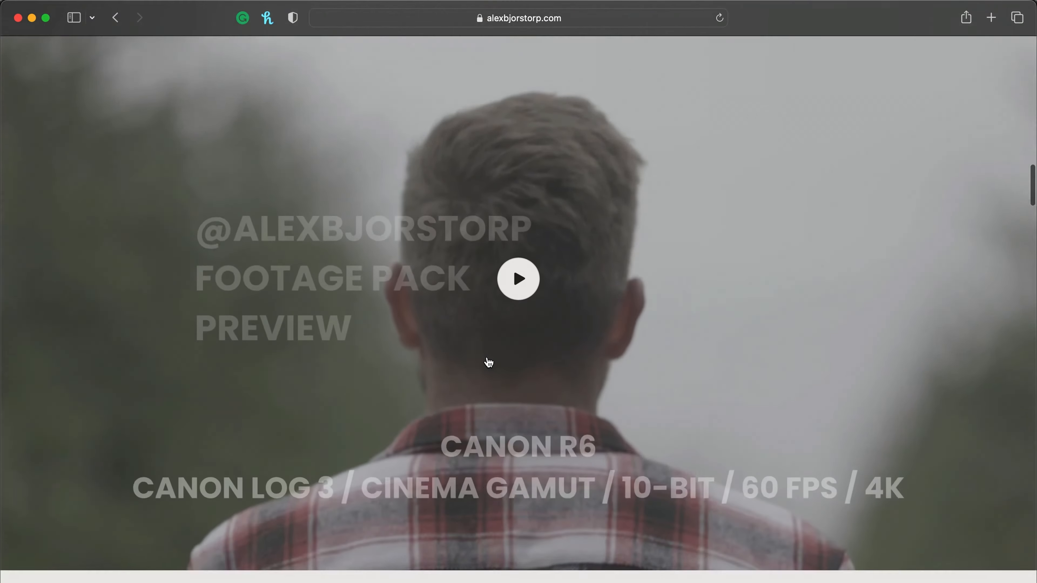
scroll(488, 362, "down", 15)
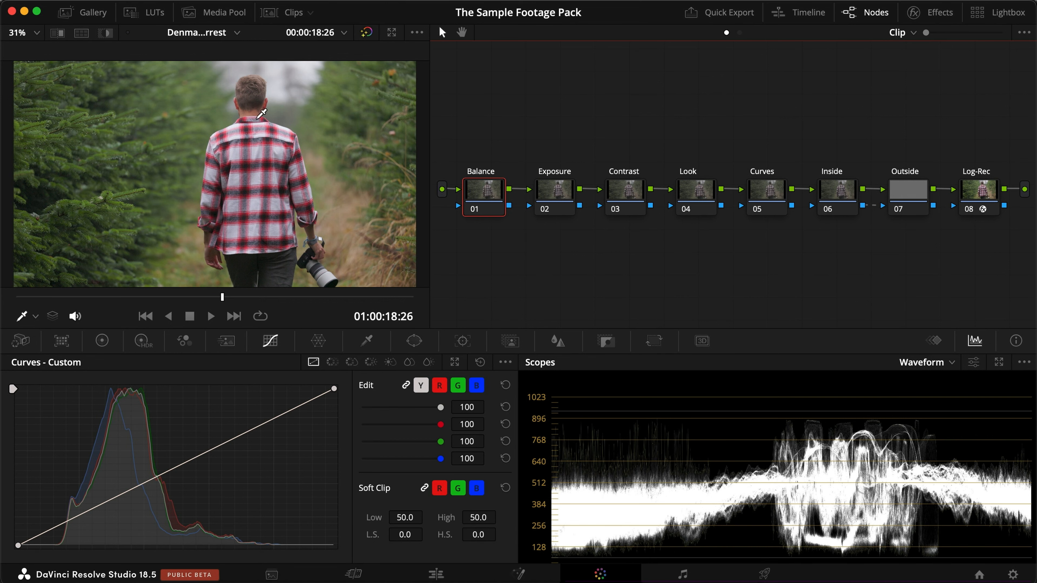
Step: Switch to DaVinci Resolve and try to import the AB Grade Along 3_1.1.1.dpx power grade into the gallery
left_click(91, 13)
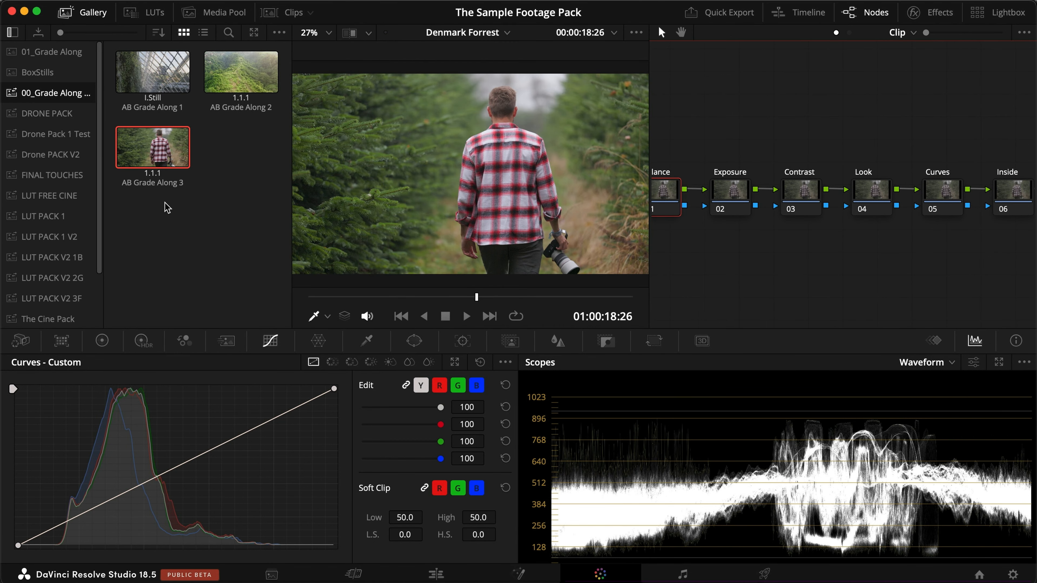
right_click(206, 254)
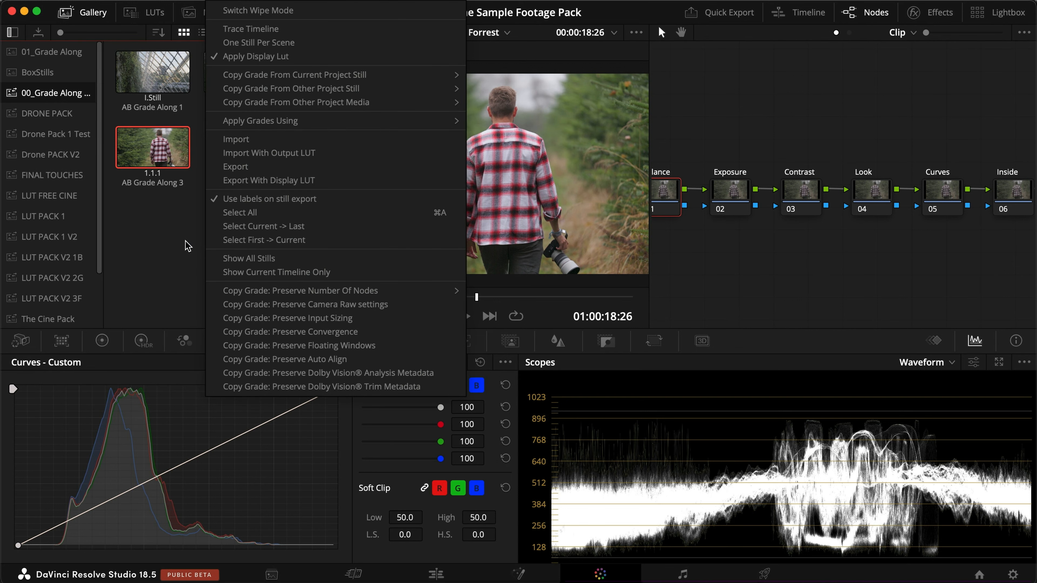
left_click(244, 140)
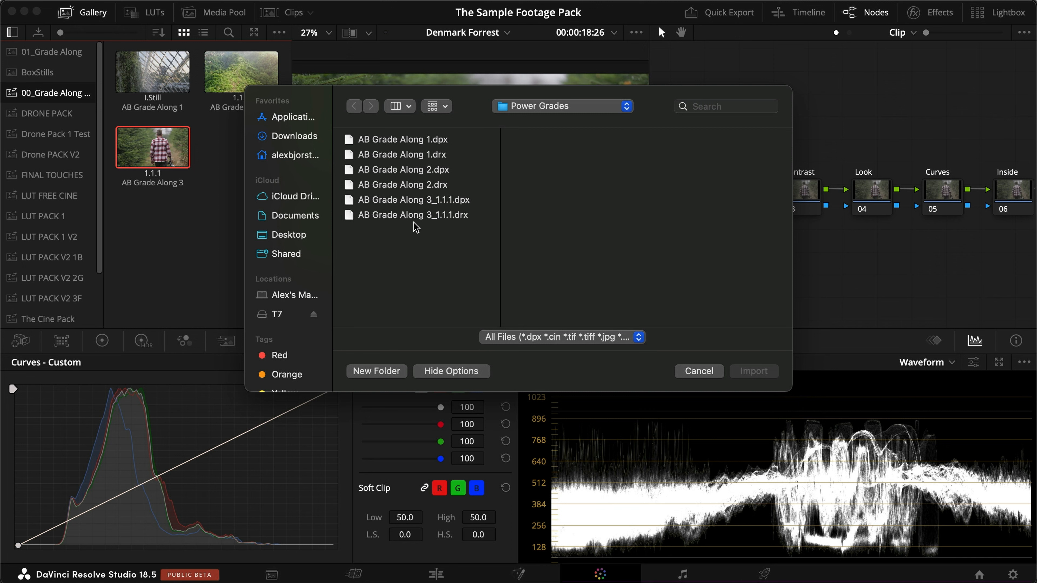
left_click(421, 200)
left_click(754, 371)
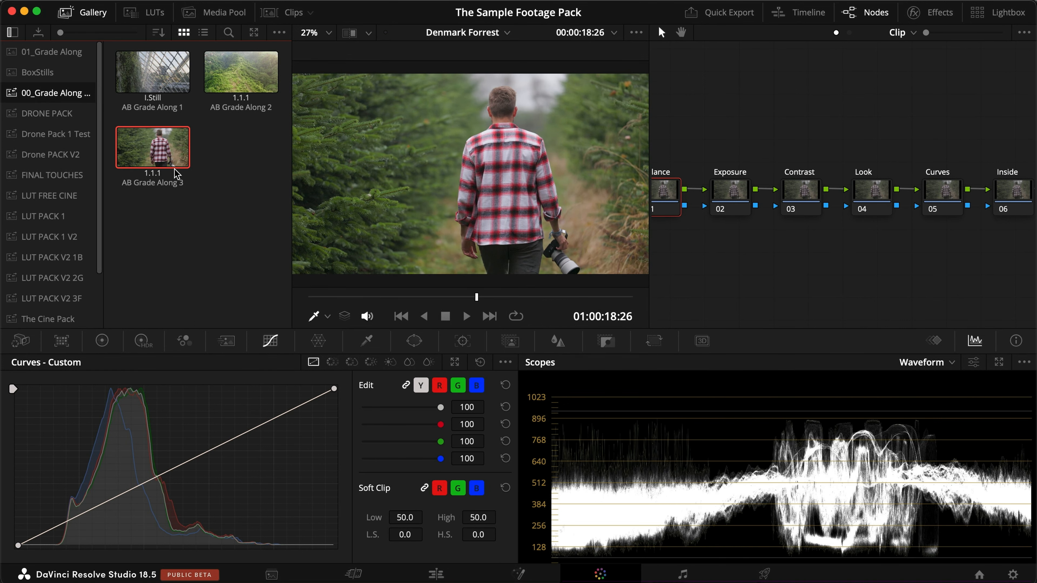
Step: Apply the AB Grade Along 3 still's grade to the clip, then hide the gallery and widen the node graph area
right_click(160, 140)
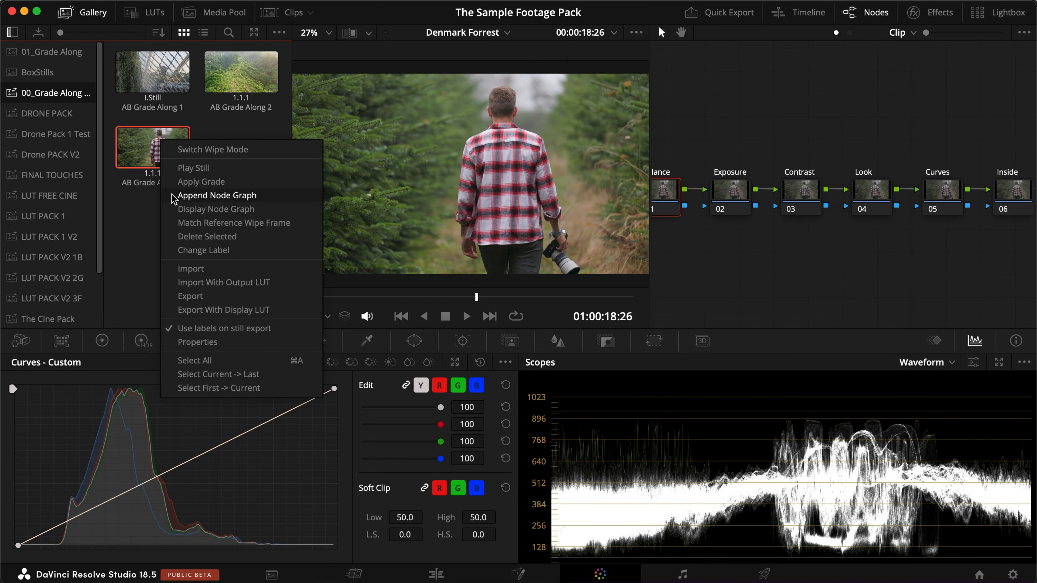
left_click(179, 182)
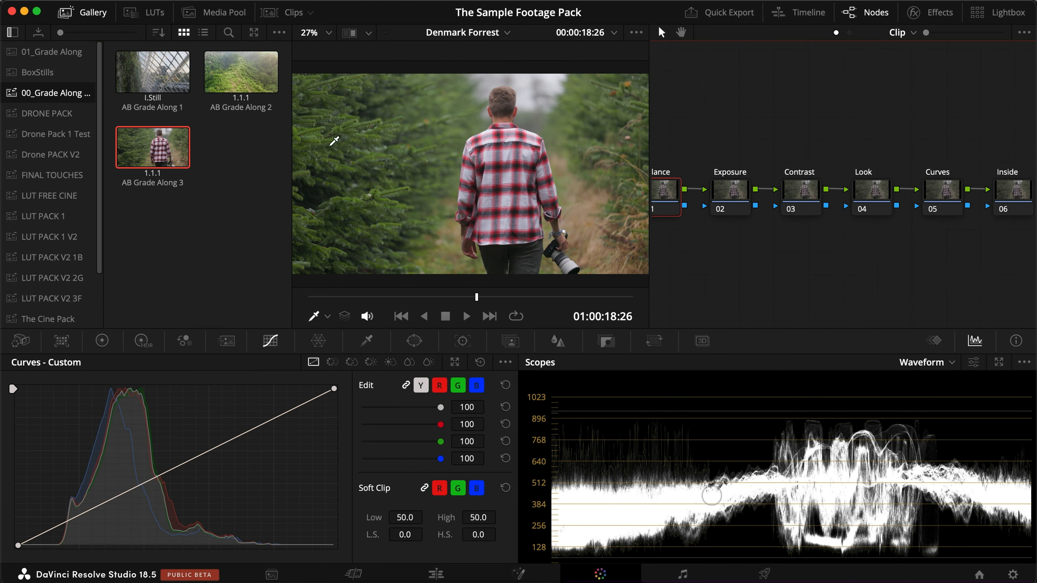
left_click(84, 12)
left_click_drag(652, 232, 414, 236)
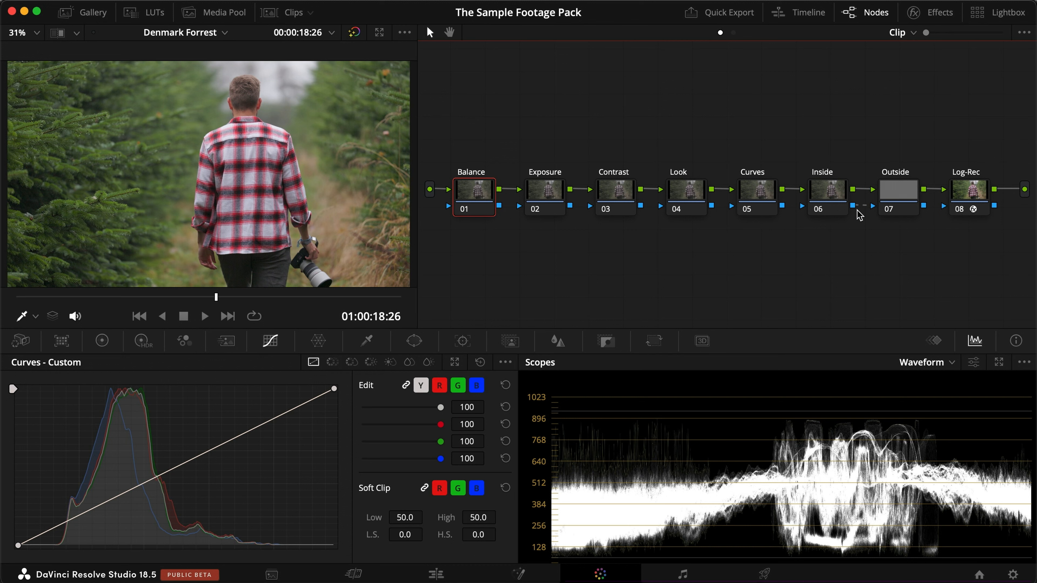
Step: Examine the node-adding options of the Balance and Inside nodes, including Add Serial and Add Outside
left_click(833, 195)
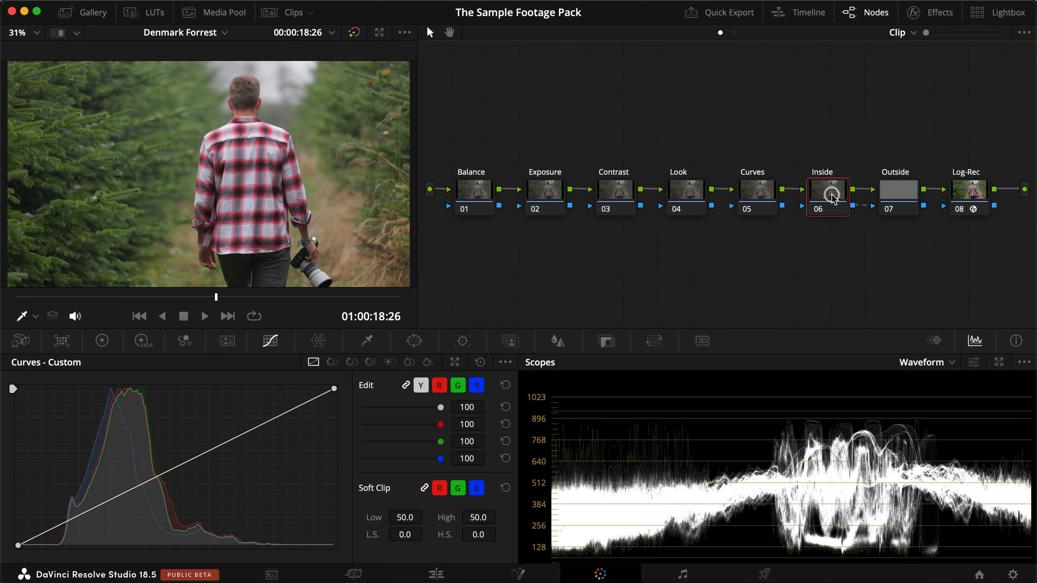
left_click(480, 191)
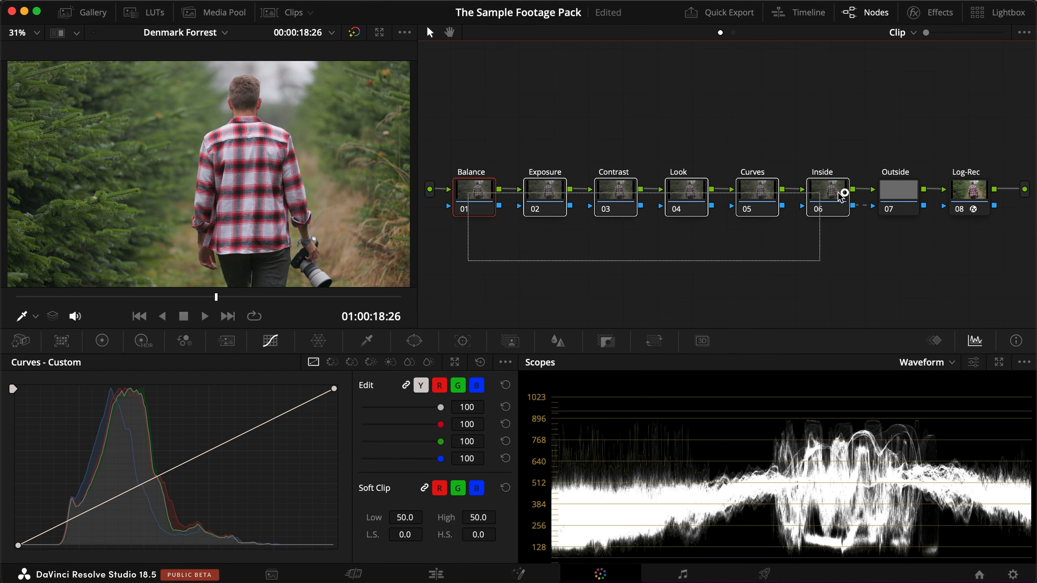
right_click(481, 201)
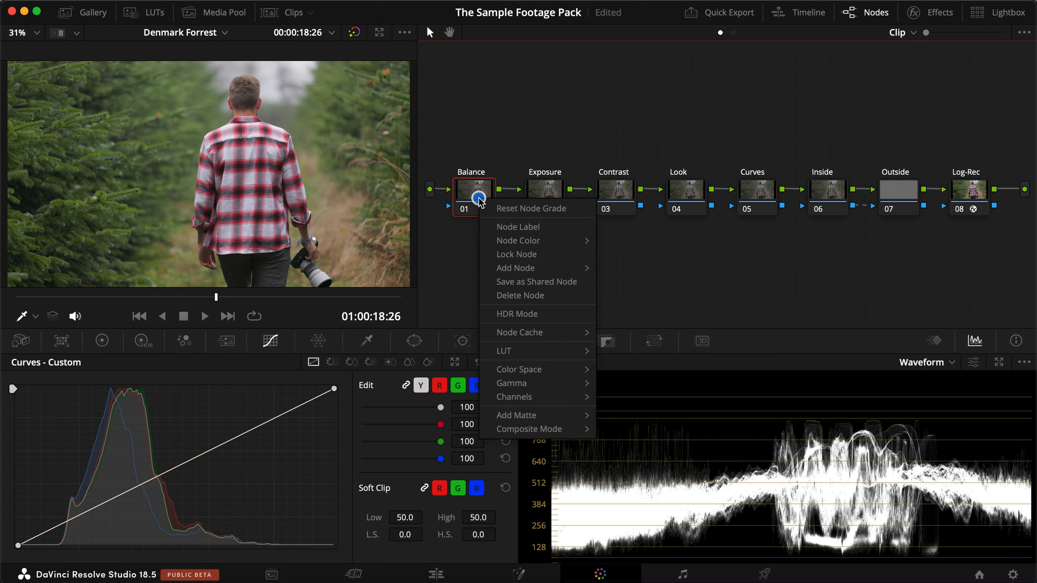
mouse_move(567, 273)
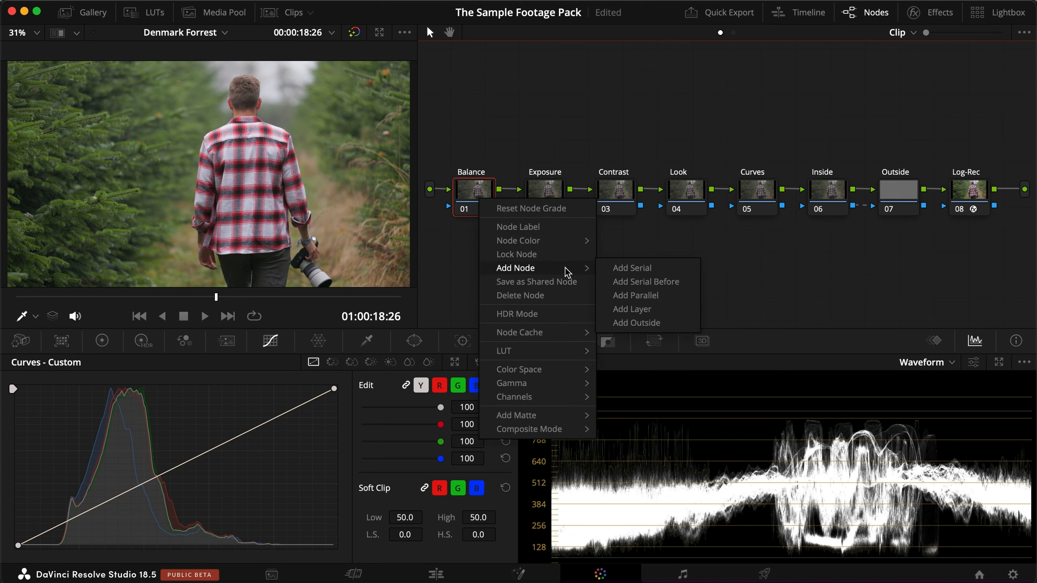
left_click(632, 269)
left_click(829, 192)
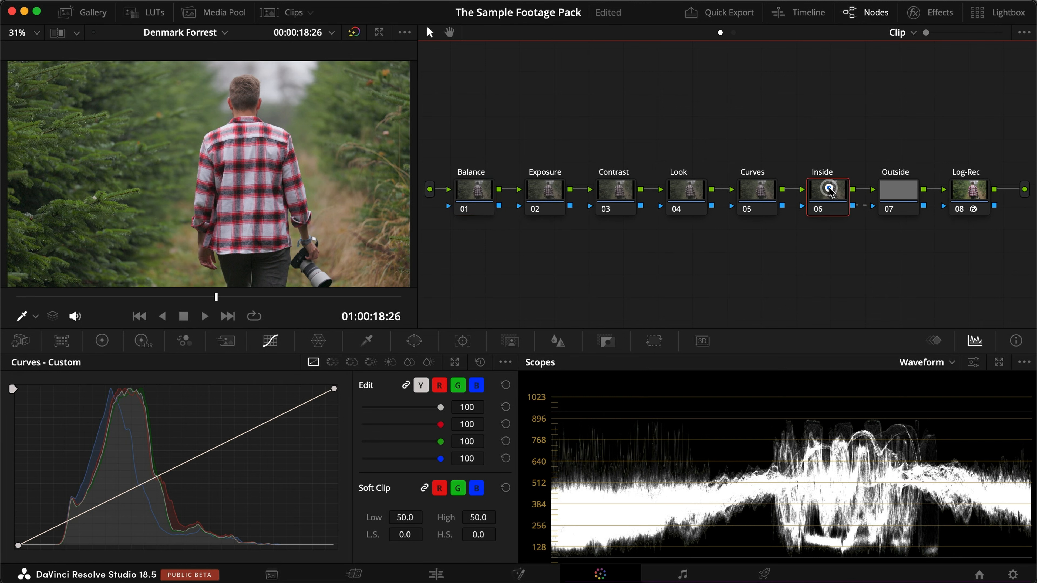
right_click(829, 192)
mouse_move(865, 255)
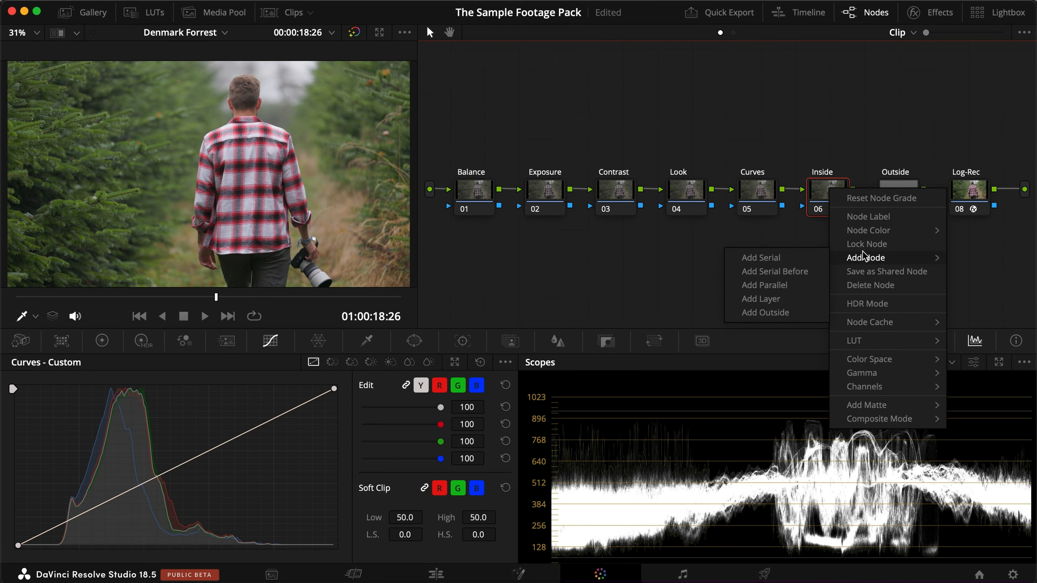
left_click(763, 313)
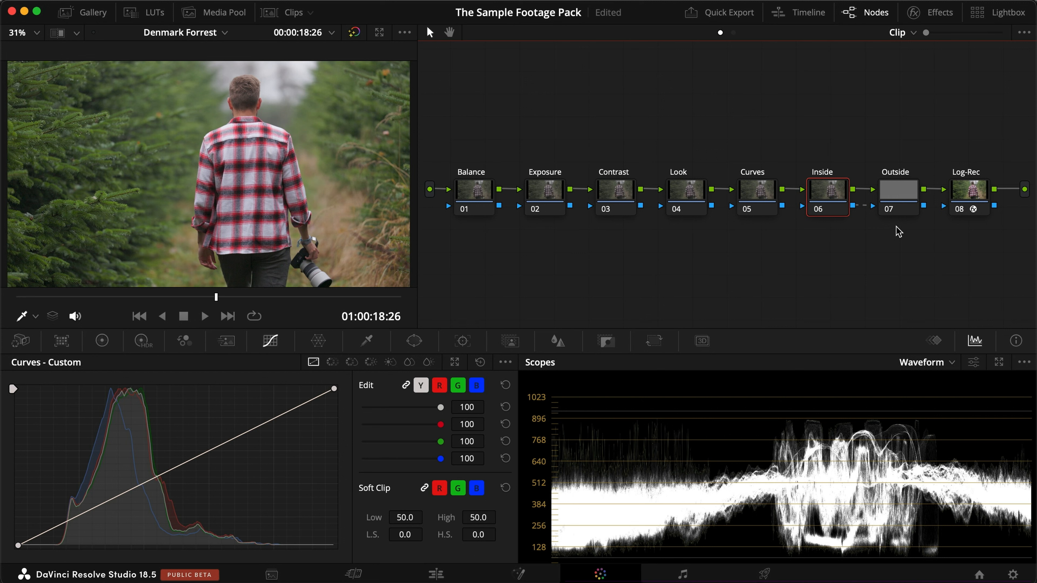
Step: Examine the Color Space Transform settings of the Log-Rec node
left_click(965, 193)
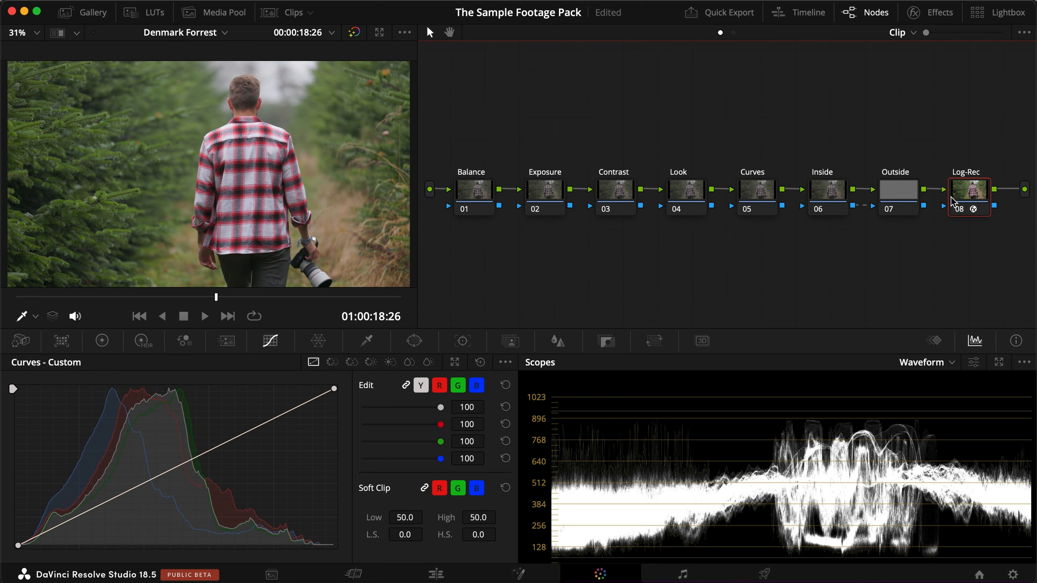
left_click(933, 11)
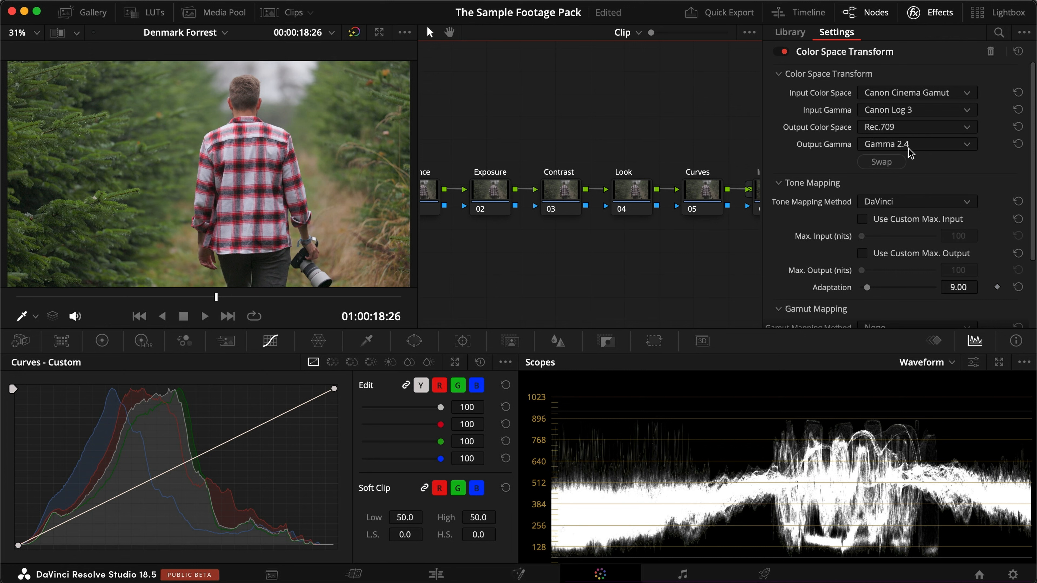
left_click(932, 12)
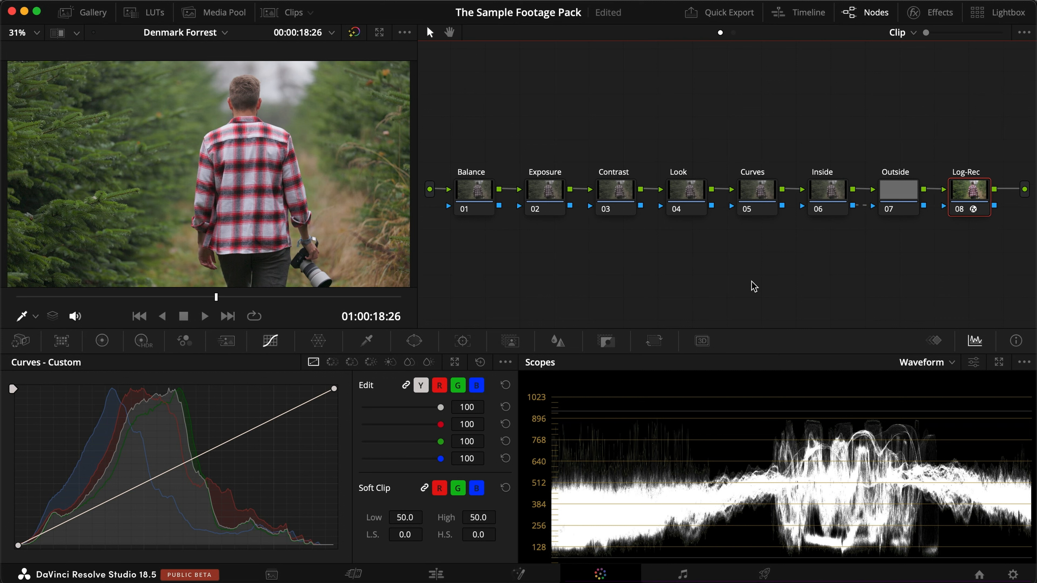
Step: Set the project's timeline color space to Canon Cinema Gamut/Canon Log 3 and save the project settings
left_click(1013, 575)
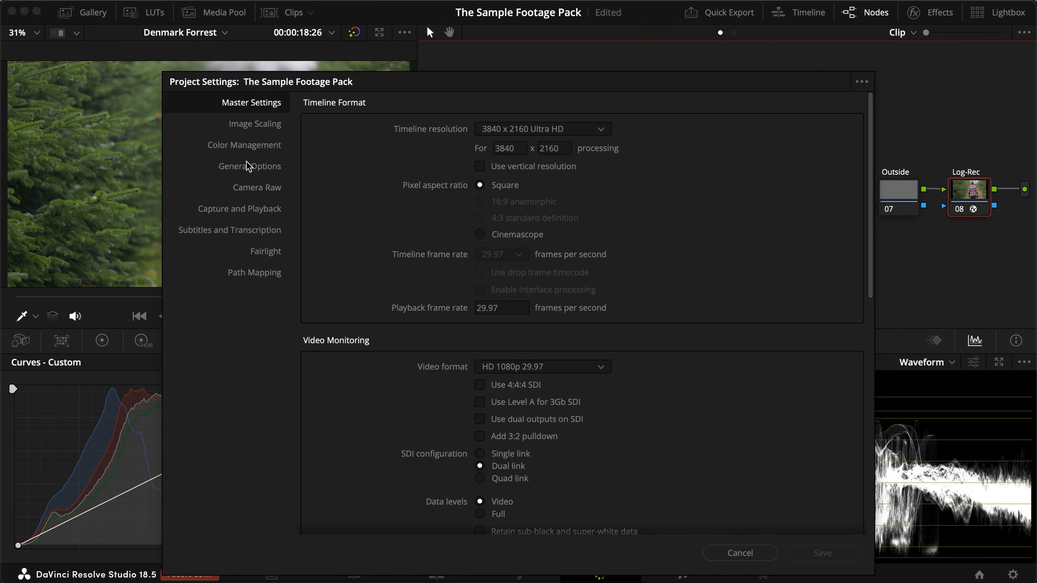
left_click(245, 147)
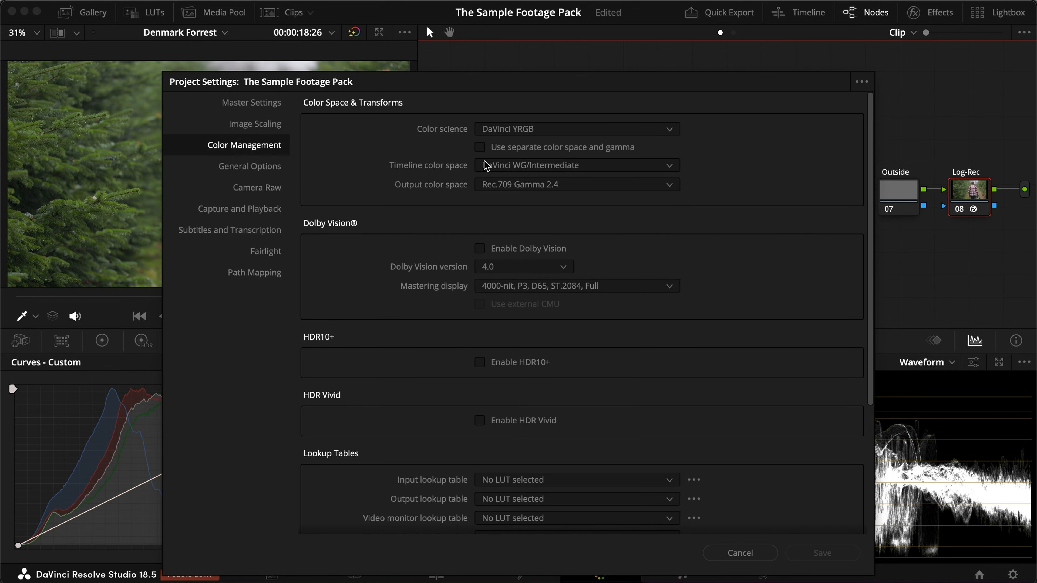
left_click(511, 165)
key("r")
key("Down")
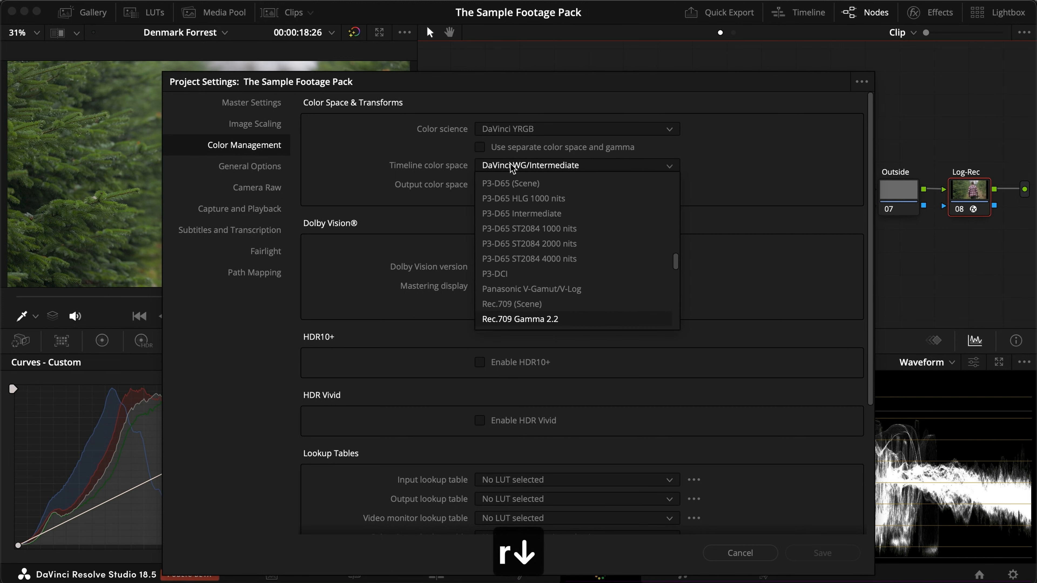
key("c")
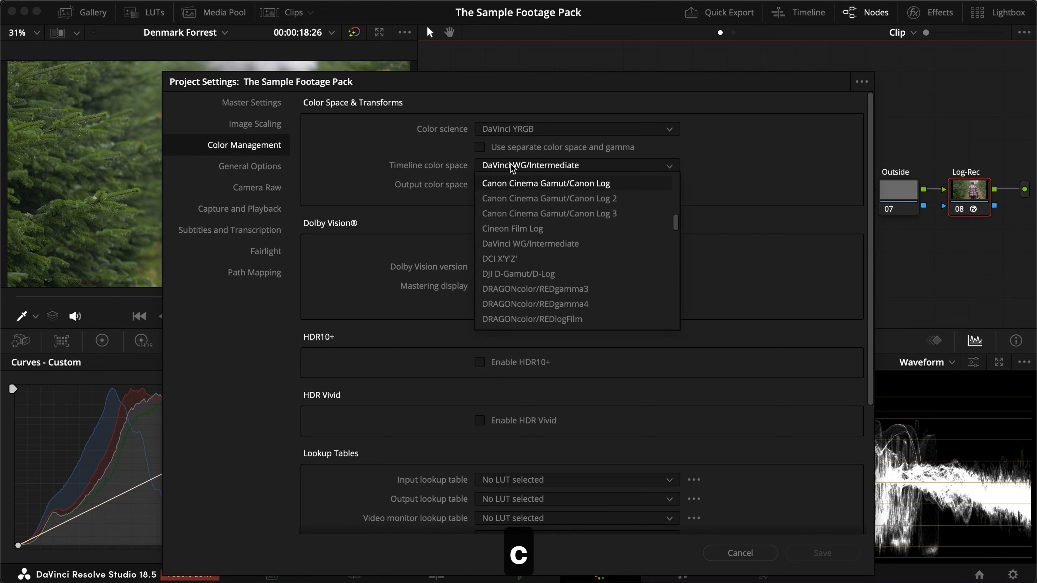
key("Down")
key("Down")
key("Return")
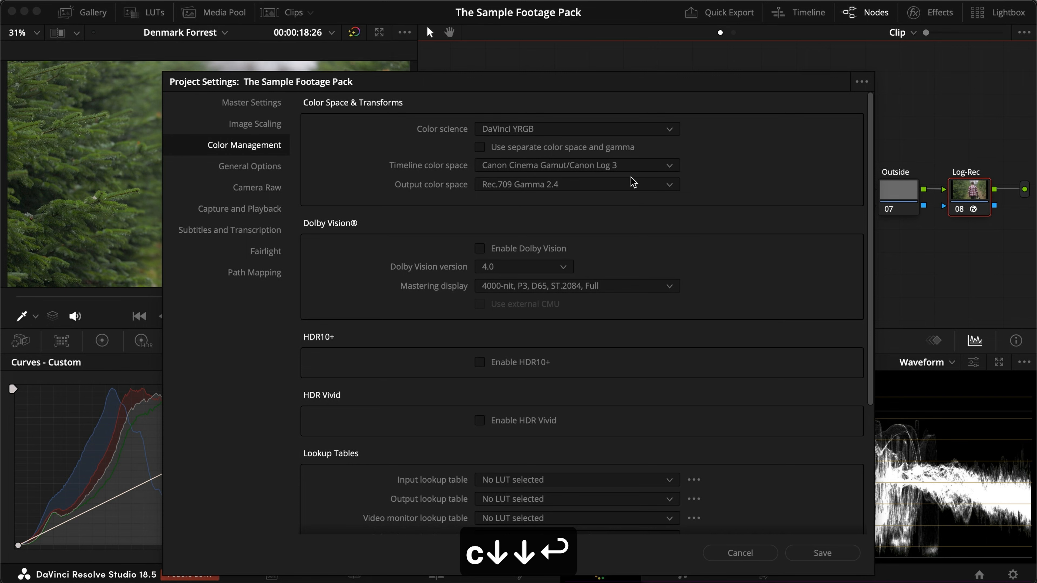
left_click(811, 559)
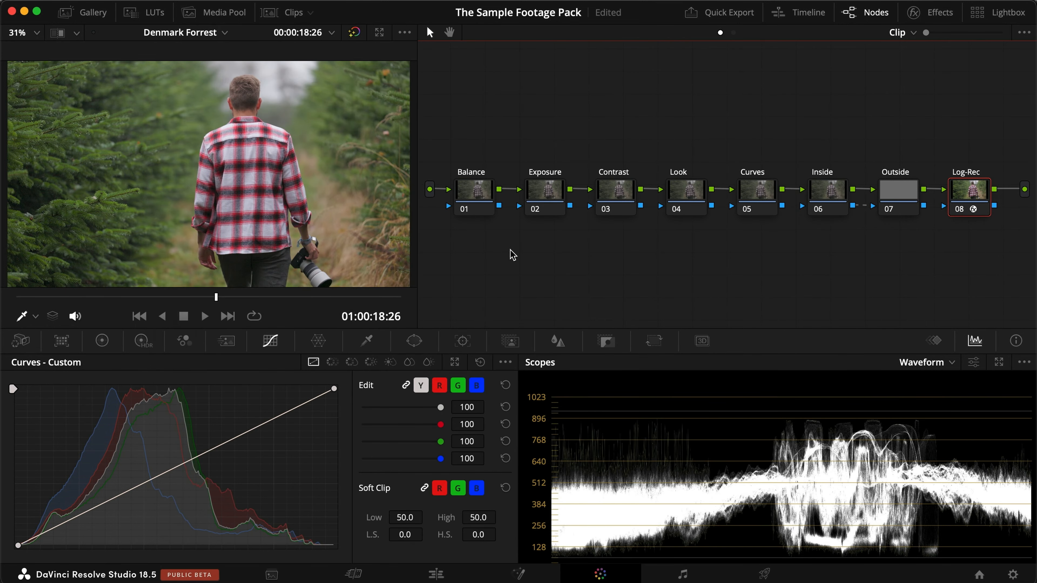
Step: Compare the clip full screen with the Log-Rec node disabled and enabled
left_click(587, 264)
key("super+d")
key("super+f")
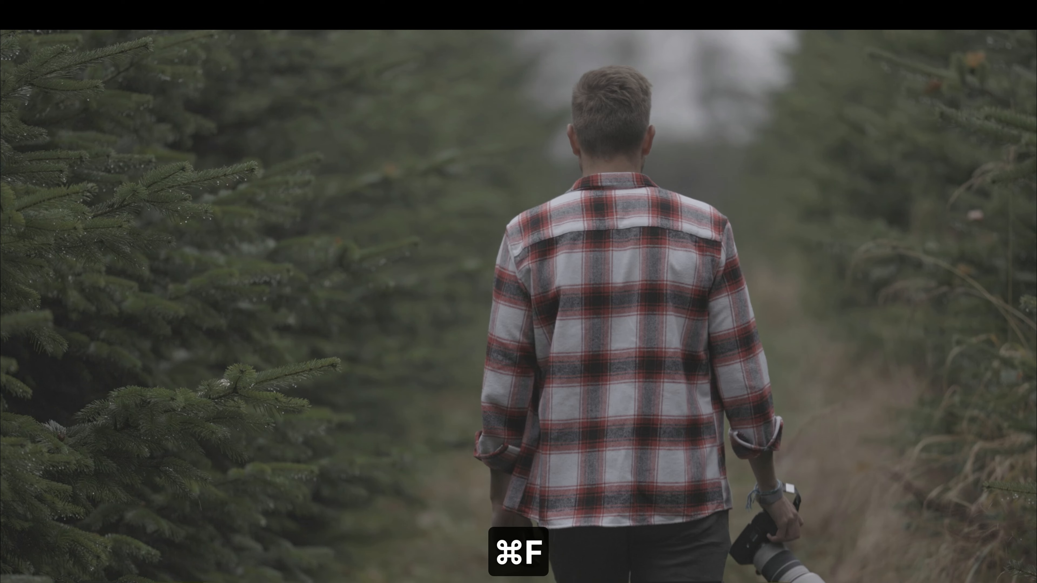
key("super+d")
key("super+f")
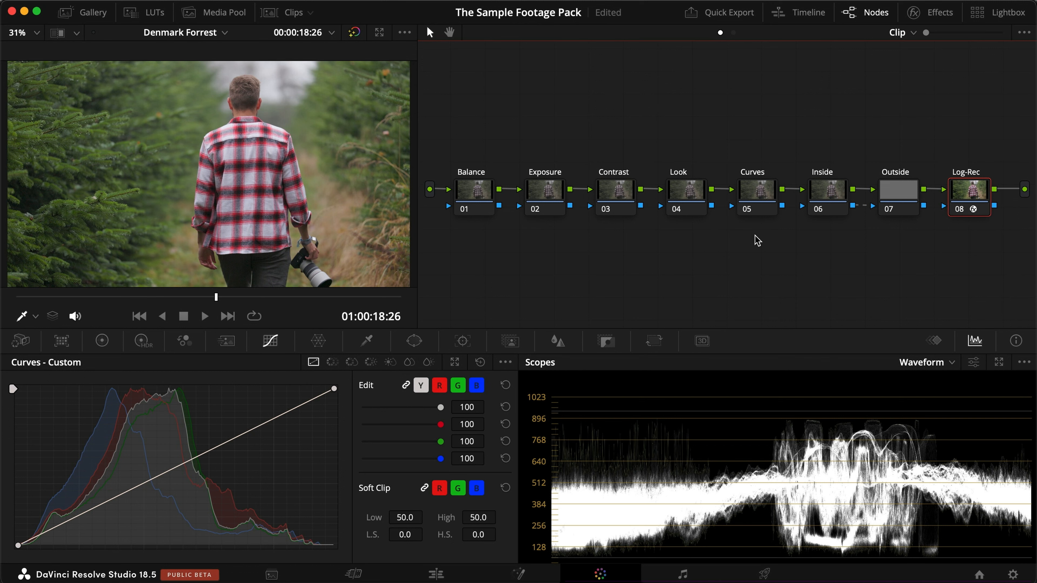
Step: Shape a custom S-curve on the Contrast node, lowering the shadows, raising the highlights and slightly lifting the black point
left_click(618, 192)
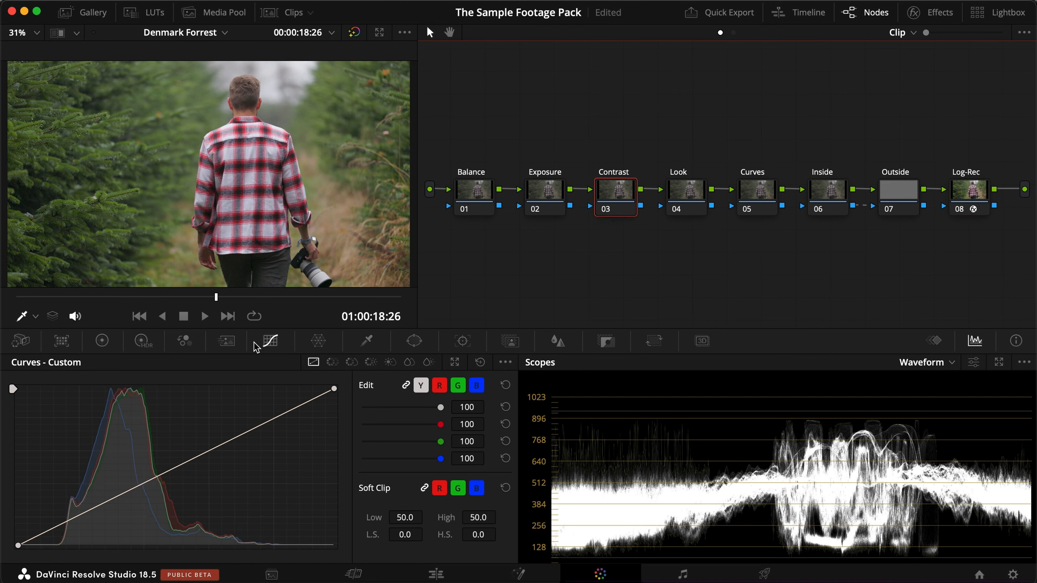
left_click_drag(87, 511, 89, 520)
left_click_drag(263, 427, 262, 408)
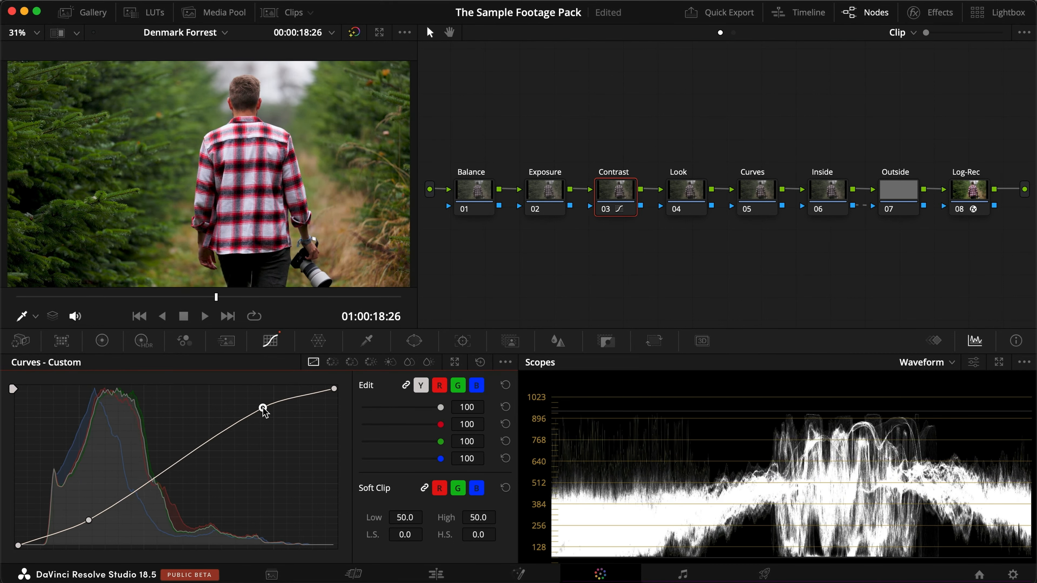
left_click_drag(90, 527, 90, 528)
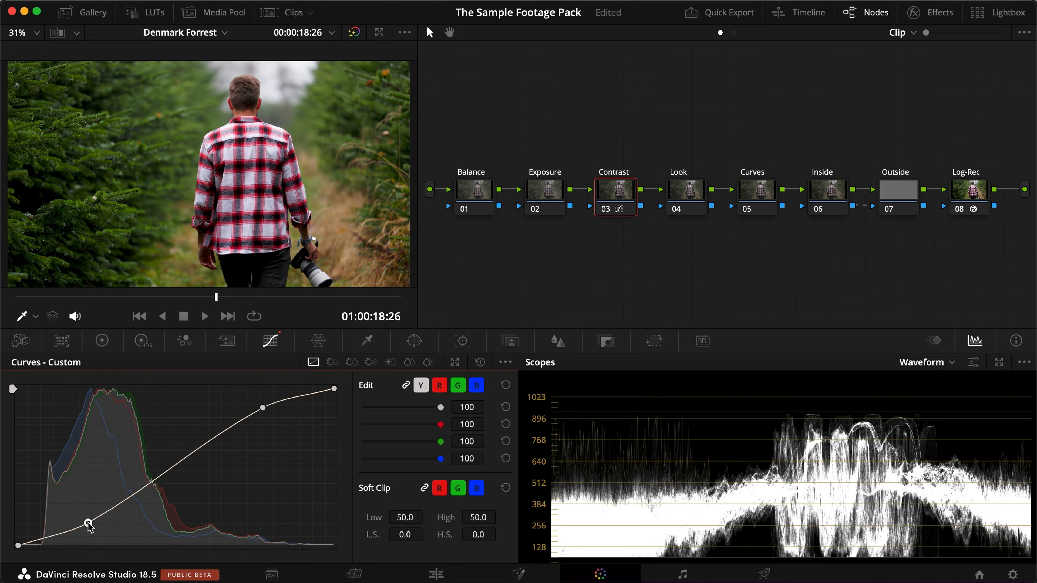
left_click_drag(17, 546, 14, 543)
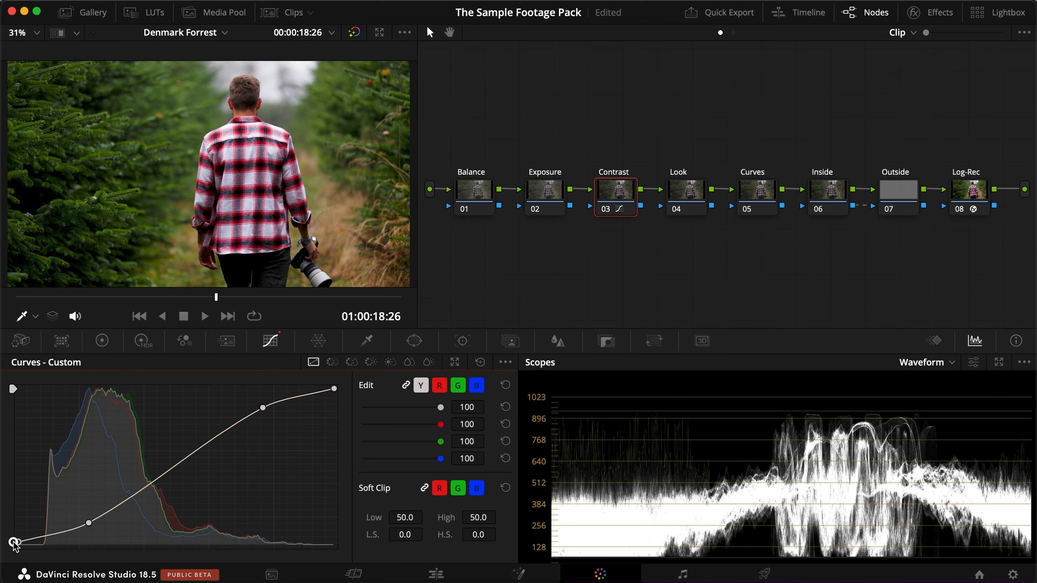
Step: Compare the clip full screen with the Contrast node disabled and enabled, and save the project
key("super+d")
key("super+f")
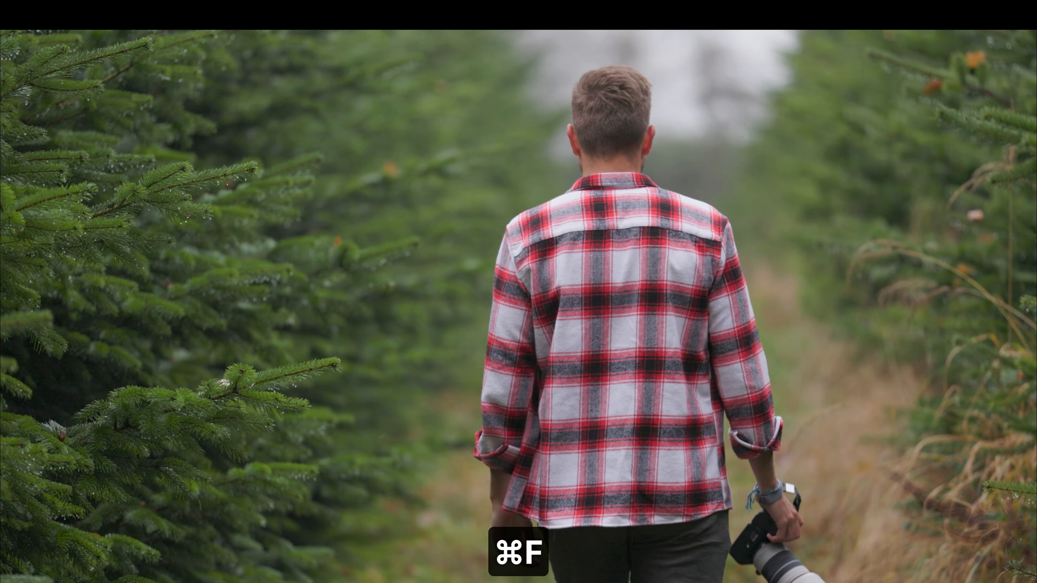
key("super+d")
key("super+f")
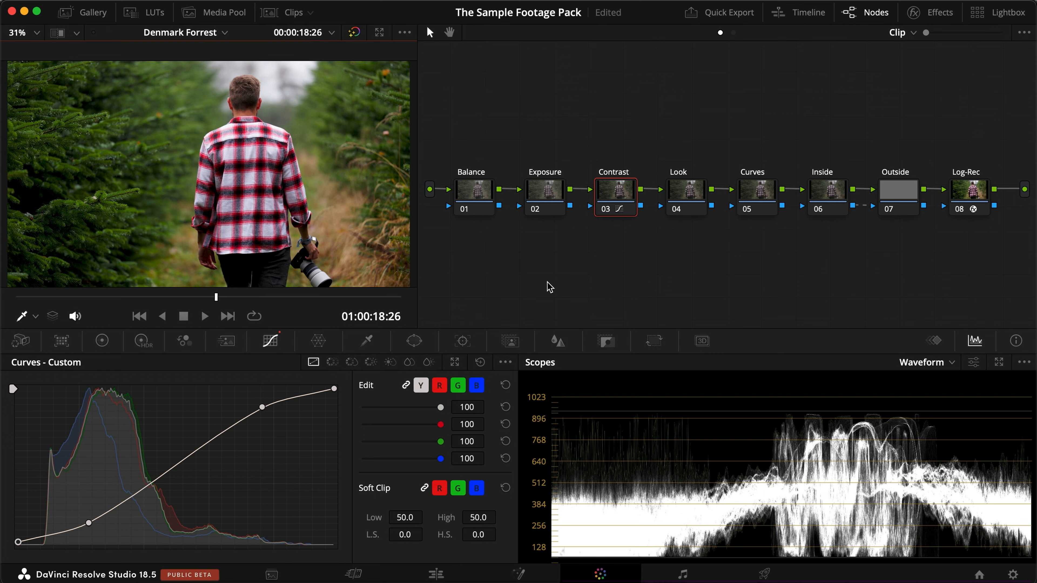
key("super+s")
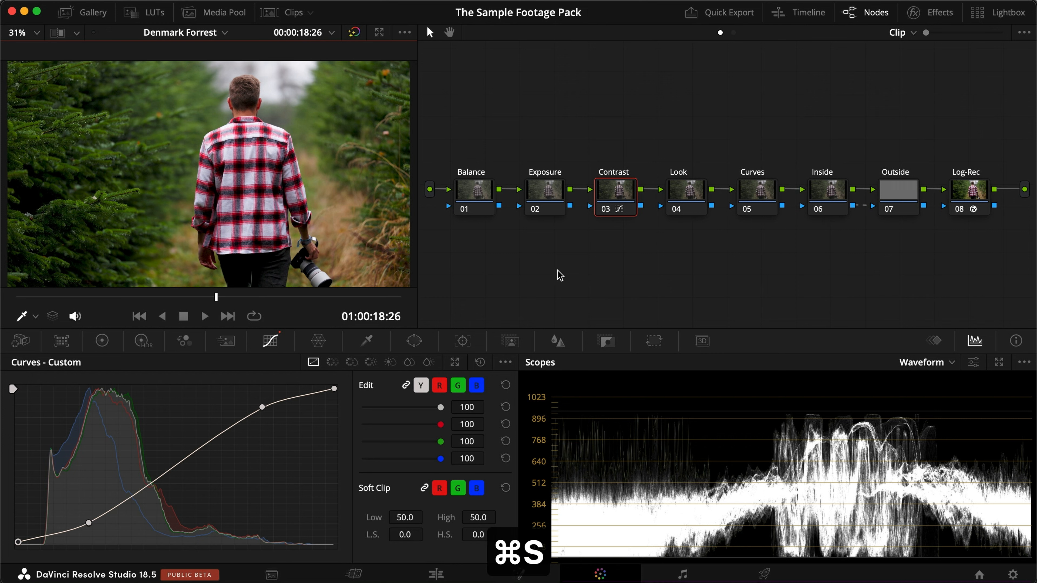
Step: On the Exposure node, raise the Offset to 28.40 and Gamma to 0.02, and lower Lift to -0.01
left_click(540, 198)
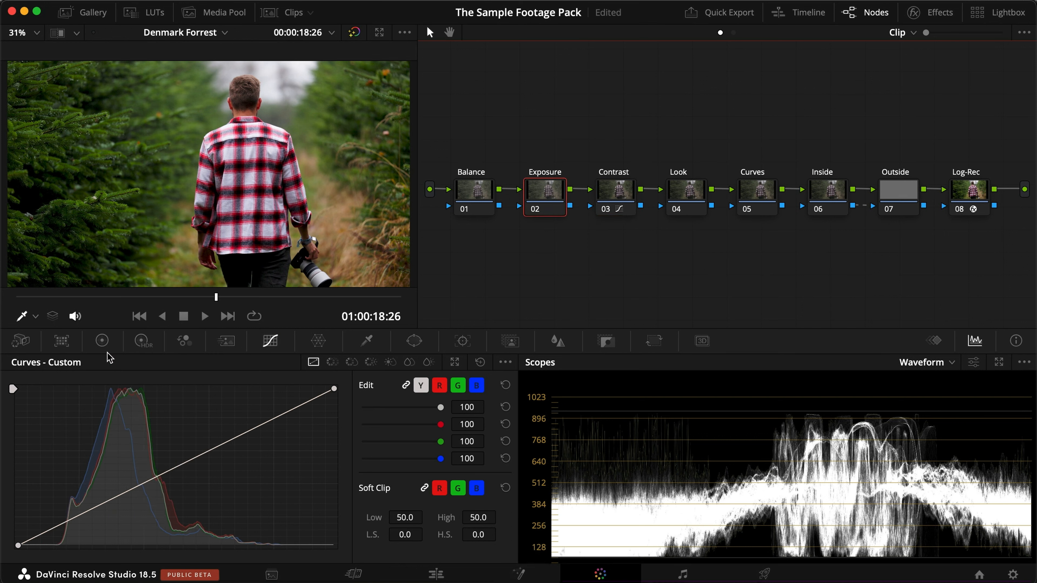
left_click(101, 340)
left_click_drag(419, 525, 549, 518)
left_click_drag(180, 527, 345, 490)
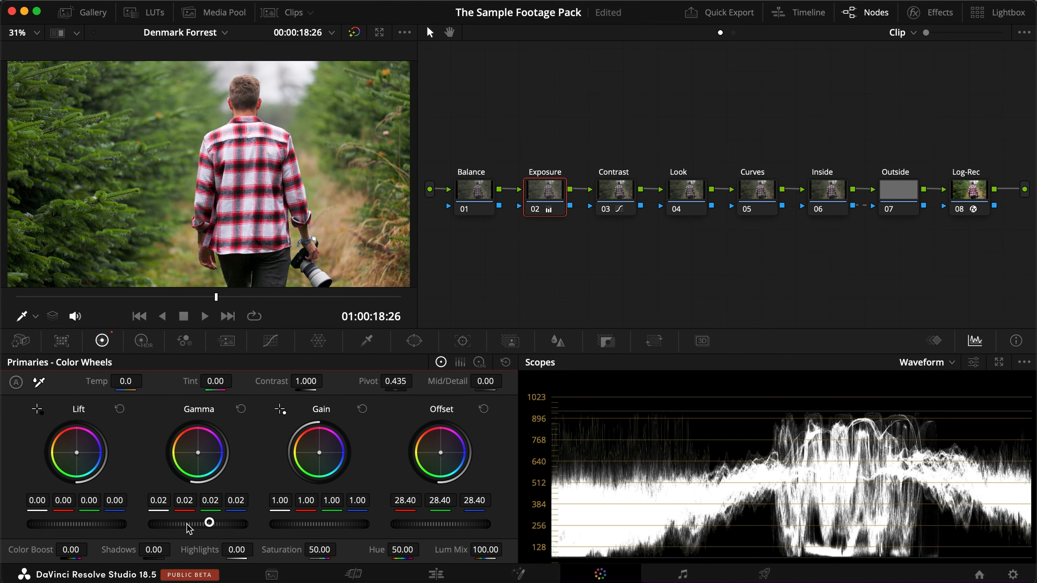
left_click_drag(107, 528, 44, 527)
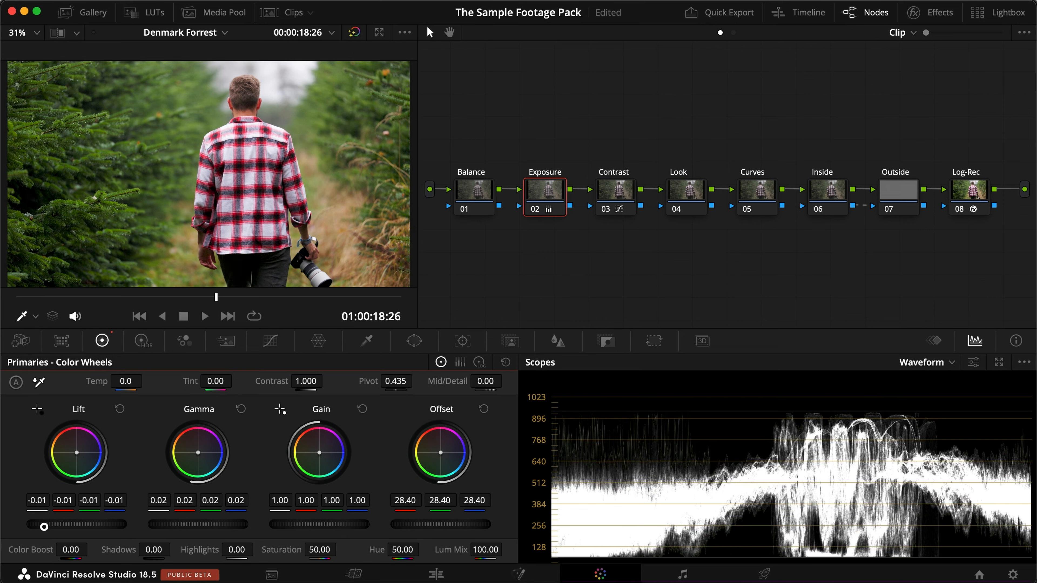
Step: Compare the clip with the Exposure node disabled and enabled, and check it full screen
key("super+d")
key("super+d")
key("super+f")
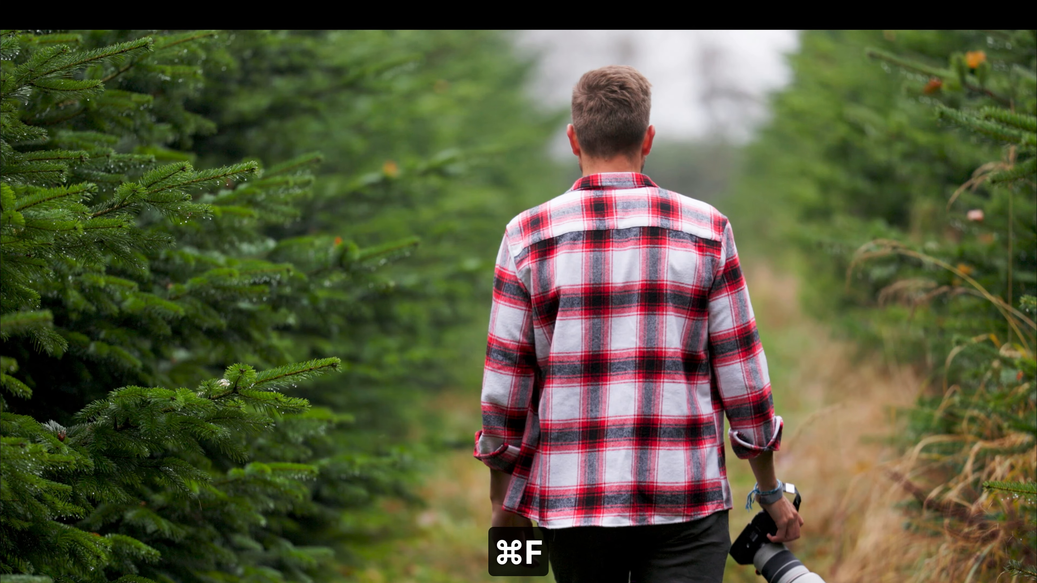
key("super+f")
Step: Lower the Exposure node's Offset to 26.50 and set its Highlights to -15.00
left_click_drag(454, 522, 328, 527)
left_click_drag(441, 525, 453, 526)
left_click_drag(237, 550, 216, 553)
Step: Compare the clip full screen with the Exposure node disabled and enabled, and save the project
key("super+f")
key("super+d")
key("super+d")
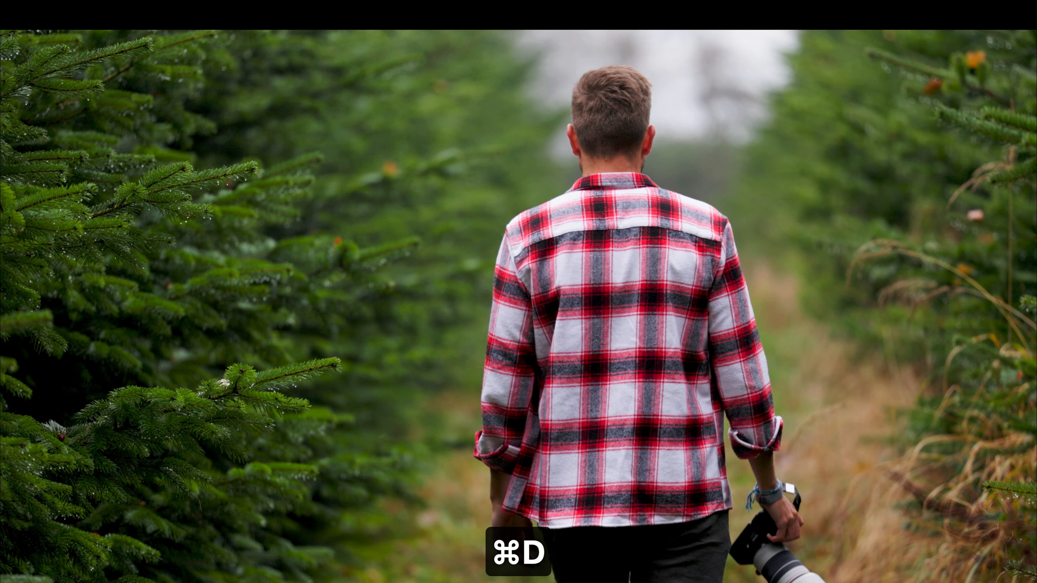
key("super+f")
key("super+s")
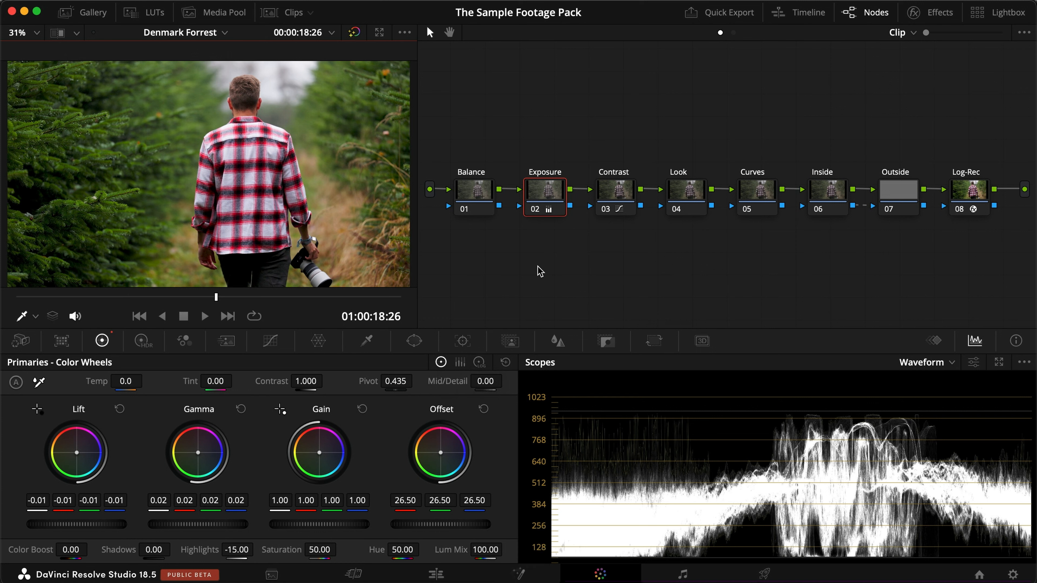
Step: Compare the clip full screen with the Exposure and Contrast nodes disabled and enabled together, and save the project
left_click(615, 213)
key("super+f")
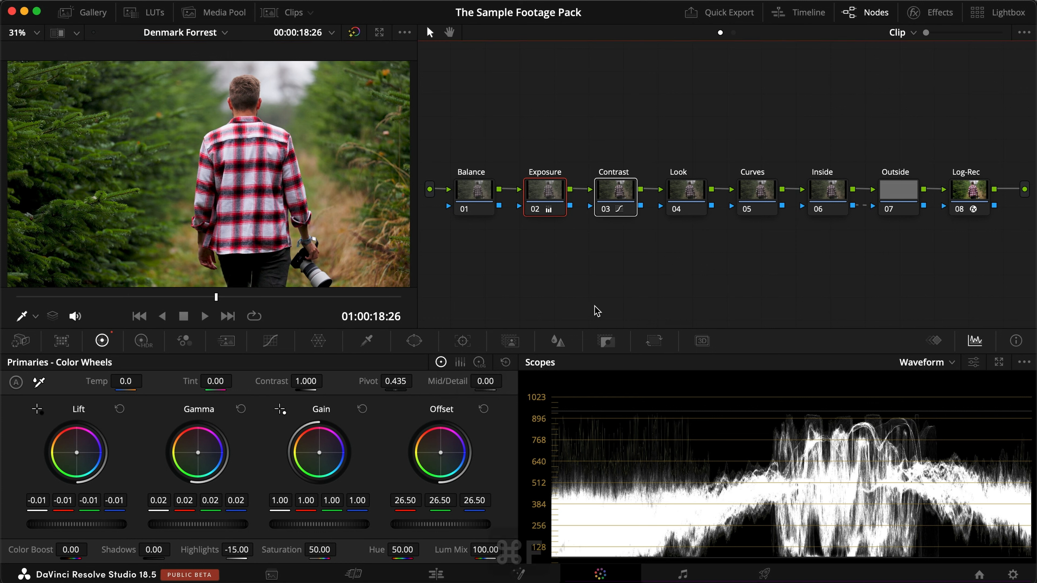
key("super+d")
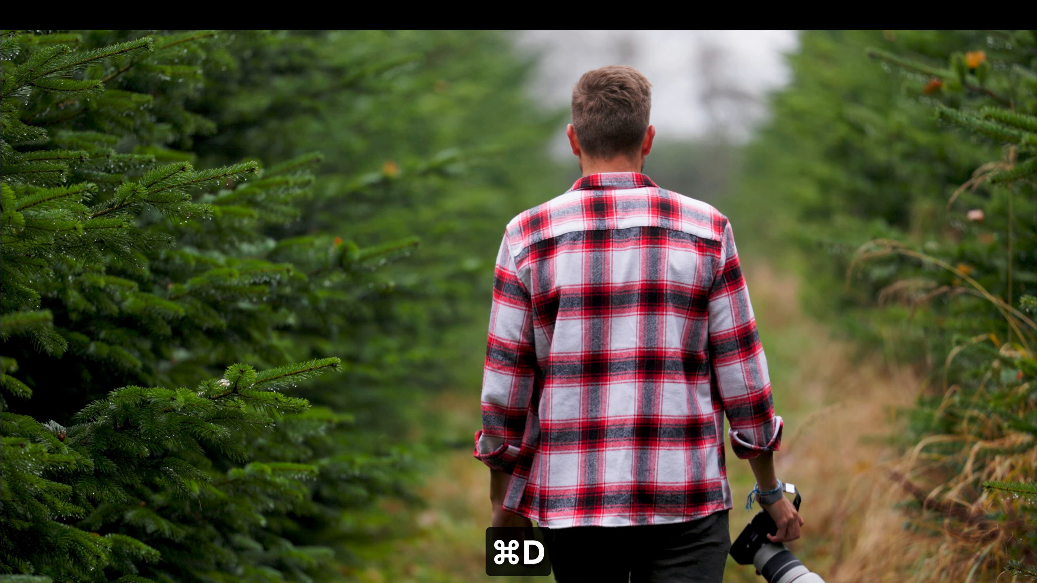
key("super+f")
key("super+s")
Step: Select the Balance node and switch the scope from Waveform to Vectorscope
left_click(479, 192)
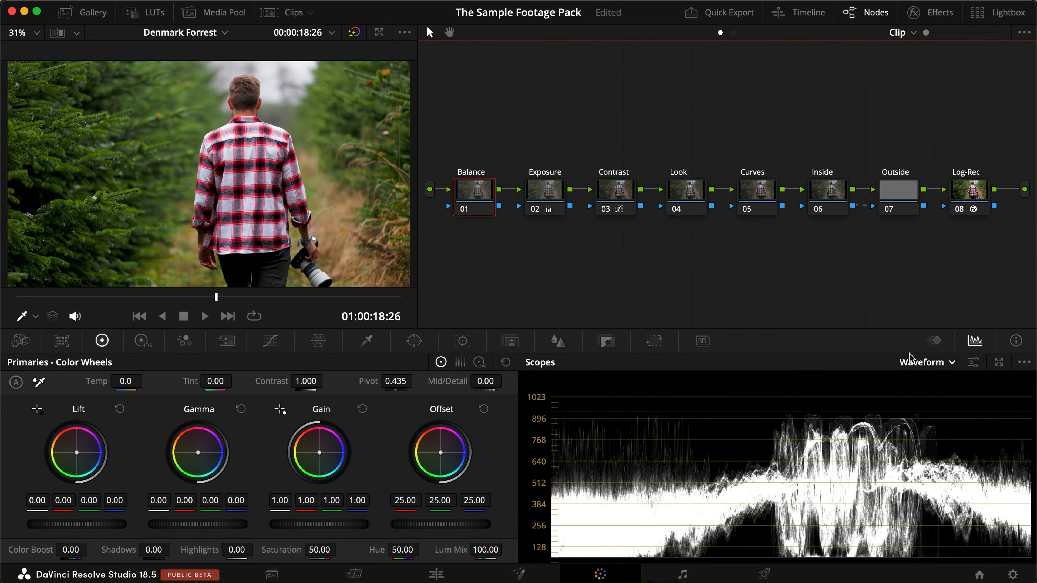
left_click(940, 363)
left_click(939, 412)
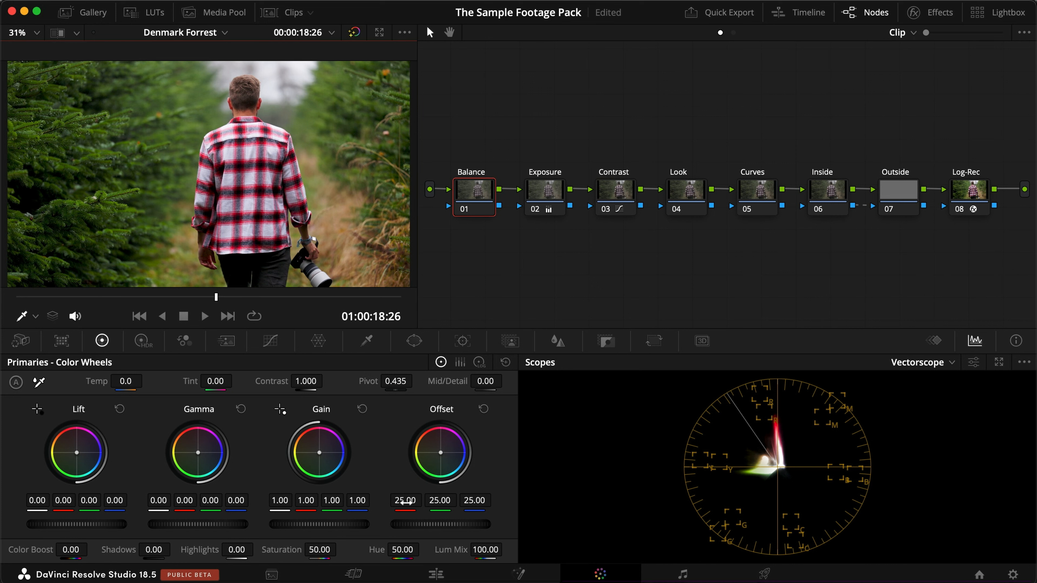
Step: Warm the image on the Balance node by raising the Offset red channel to 25.88 and green to 25.64
left_click_drag(406, 503, 475, 498)
left_click(483, 409)
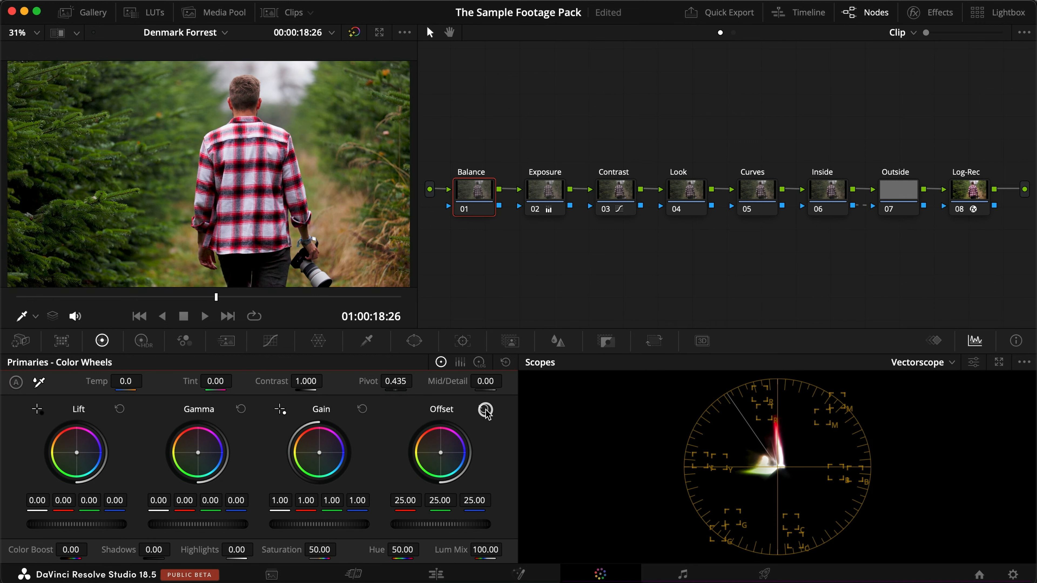
left_click_drag(404, 502, 437, 499)
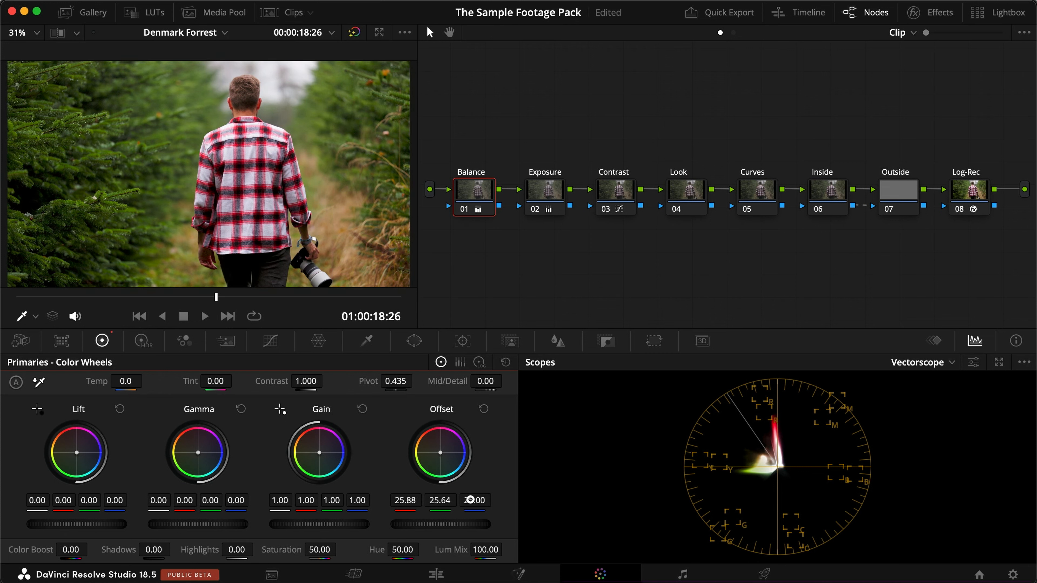
Step: Compare the clip full screen with the Balance node disabled and enabled to judge the color balance
key("super+f")
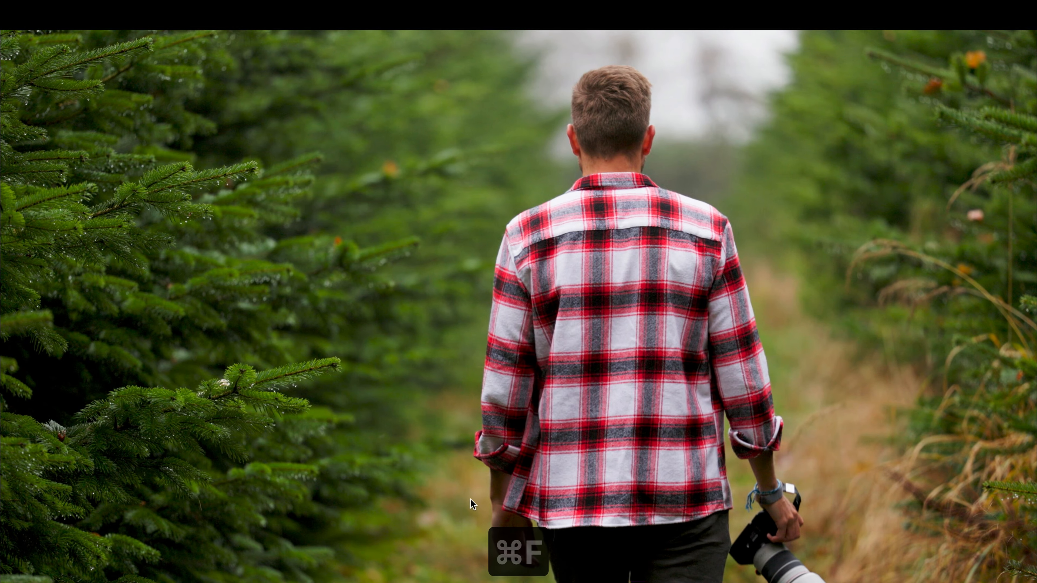
key("super+f")
key("super+f")
key("super+d")
key("super+d")
key("super+d")
key("super+d")
key("super+d")
key("super+f")
key("super+f")
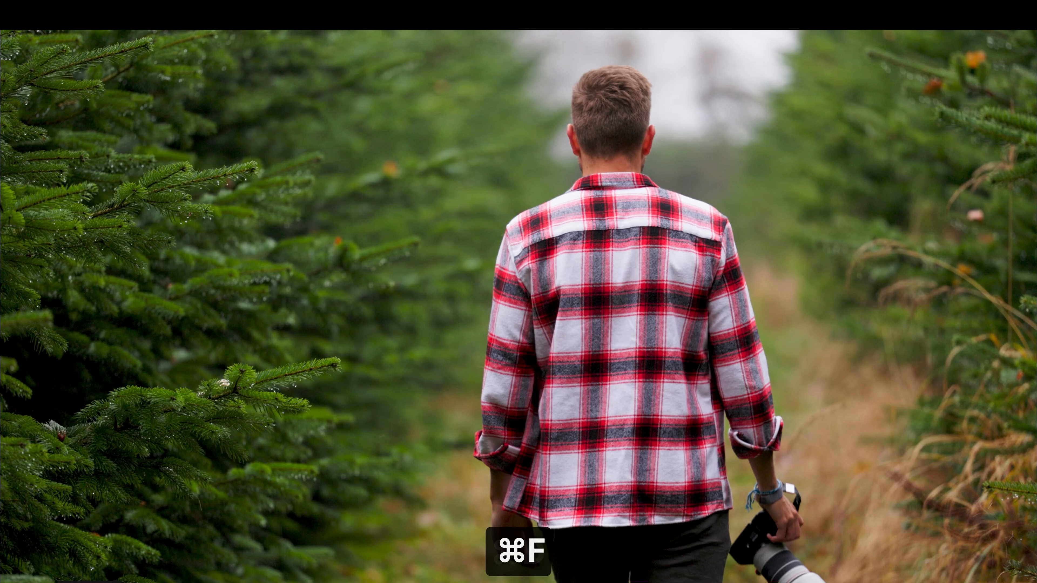